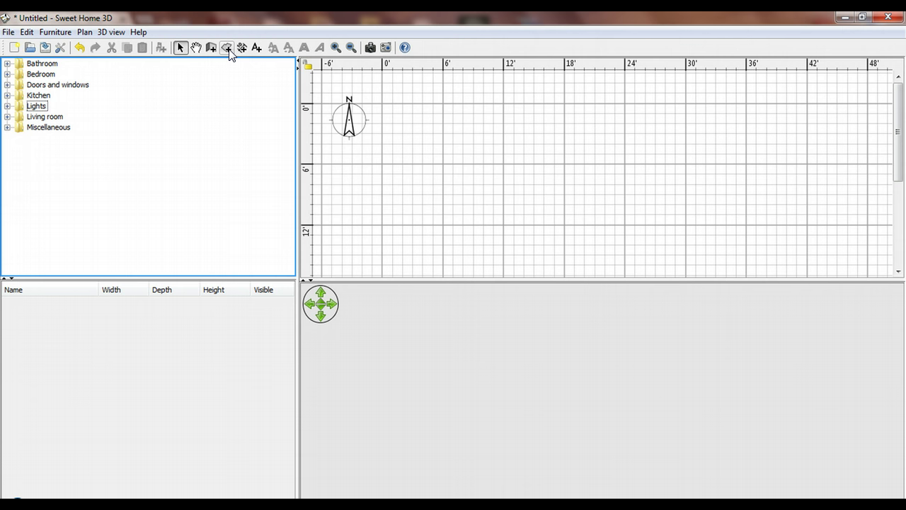
Step: Switch to the Create walls tool, dismiss its tip, and click into the plan
{"action": "left_click", "coordinate": [212, 50]}
{"action": "left_click", "coordinate": [213, 48]}
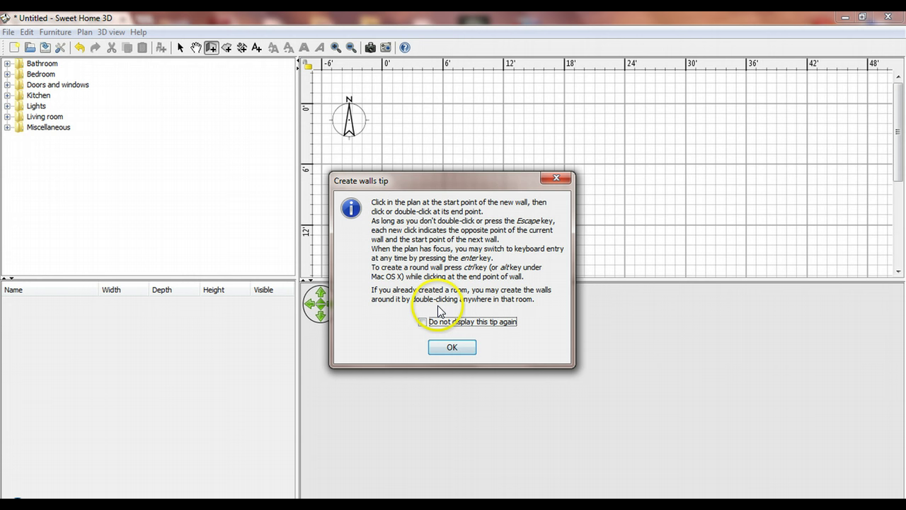
{"action": "left_click", "coordinate": [456, 348]}
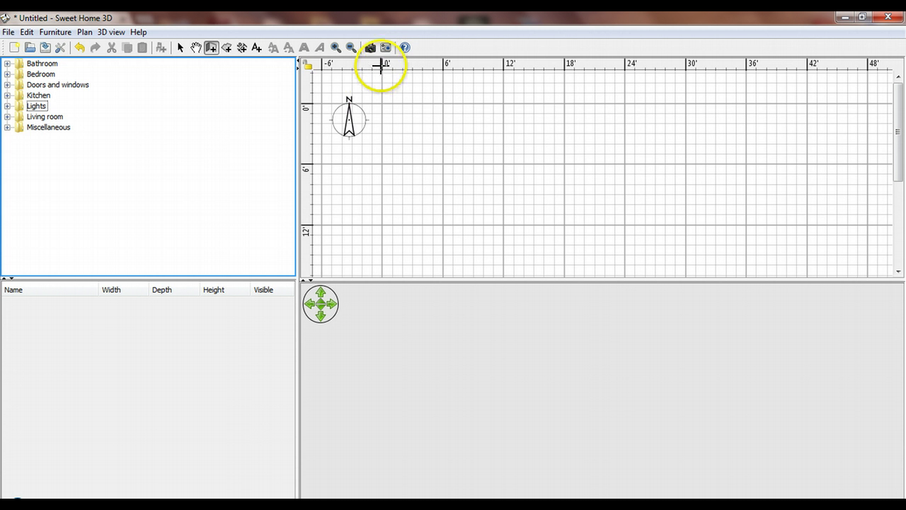
{"action": "left_click", "coordinate": [382, 104]}
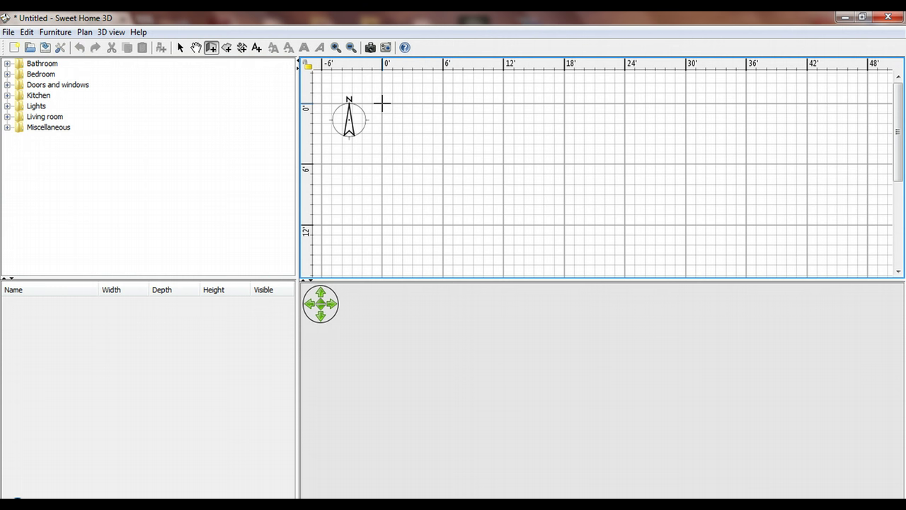
Step: Draw four 15-foot walls from the 0' corner, closing the square back at the start
{"action": "left_click", "coordinate": [383, 105]}
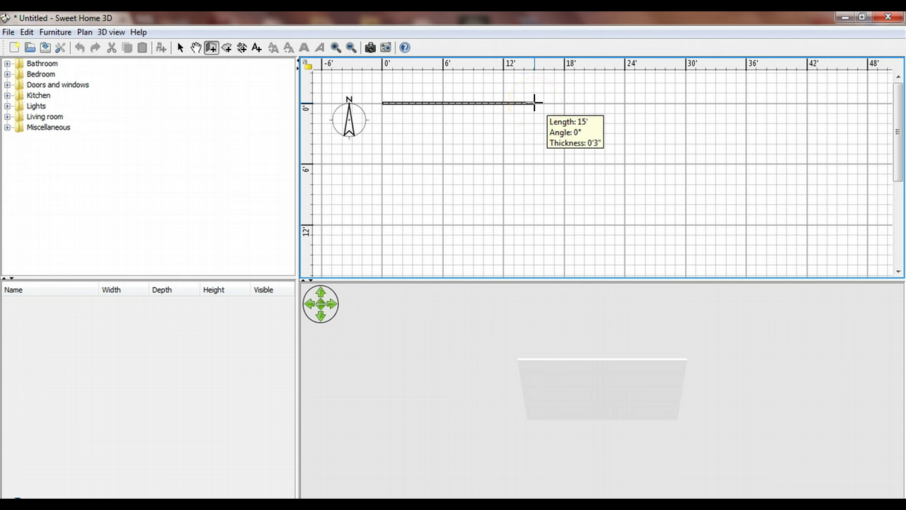
{"action": "mouse_move", "coordinate": [535, 104]}
{"action": "left_mouse_down"}
{"action": "mouse_move", "coordinate": [548, 146]}
{"action": "mouse_move", "coordinate": [534, 103]}
{"action": "mouse_move", "coordinate": [500, 102]}
{"action": "mouse_move", "coordinate": [535, 104]}
{"action": "left_mouse_up"}
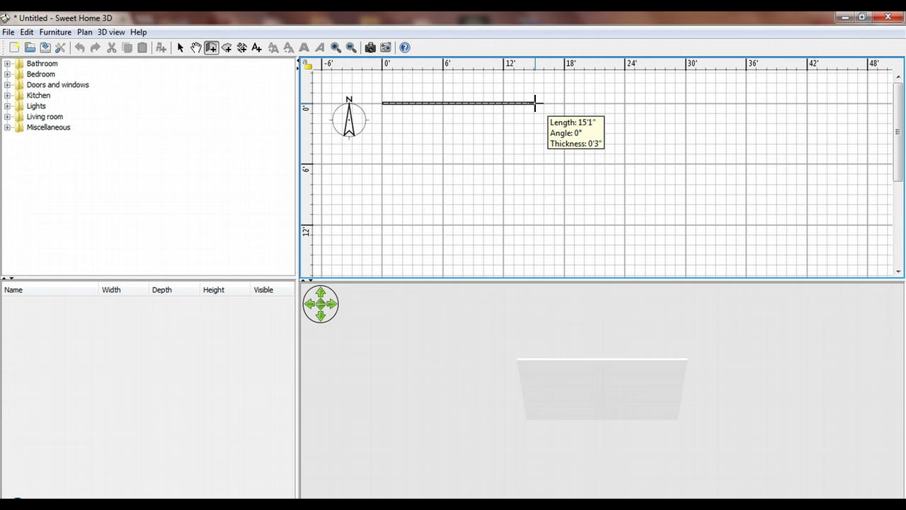
{"action": "left_click_drag", "start_coordinate": [535, 103], "coordinate": [379, 257]}
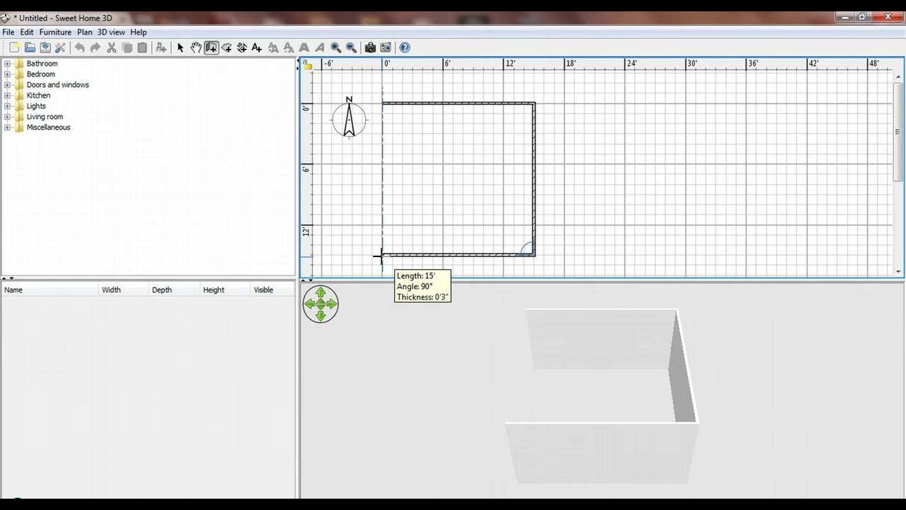
{"action": "left_click_drag", "start_coordinate": [380, 256], "coordinate": [383, 103]}
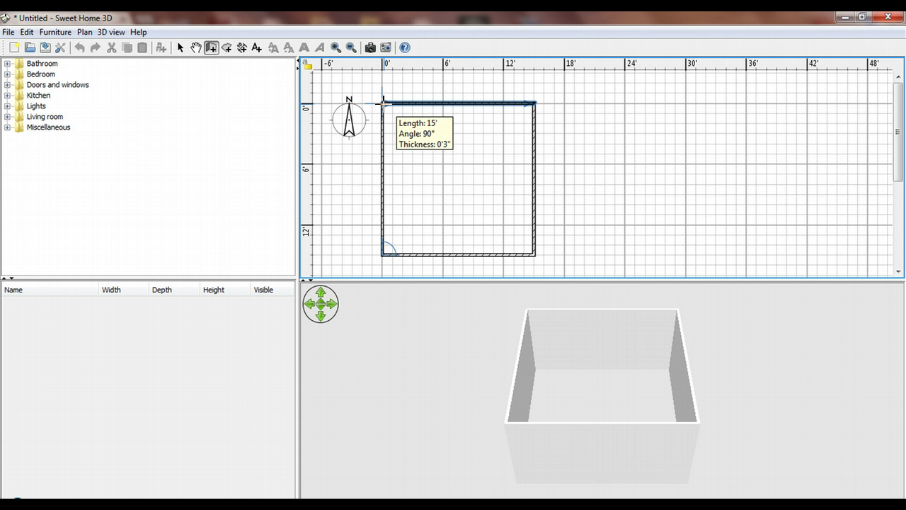
{"action": "double_click", "coordinate": [383, 103]}
{"action": "left_click", "coordinate": [510, 204]}
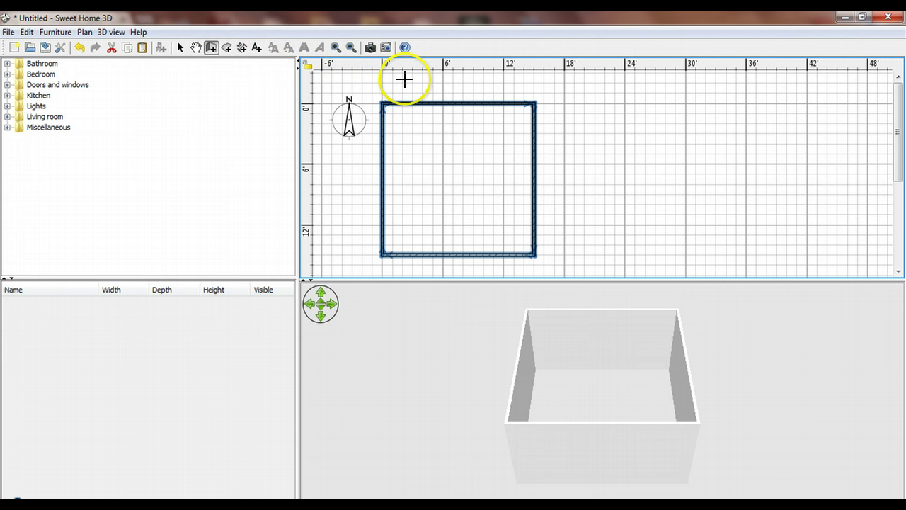
Step: Deselect the square's walls and return to the Create walls tool, dismissing its tip
{"action": "left_click", "coordinate": [180, 47]}
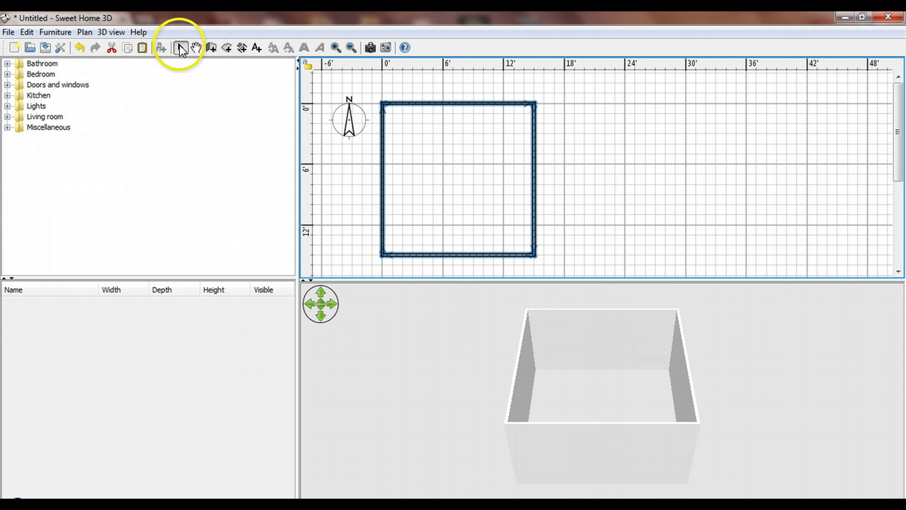
{"action": "left_click", "coordinate": [630, 136]}
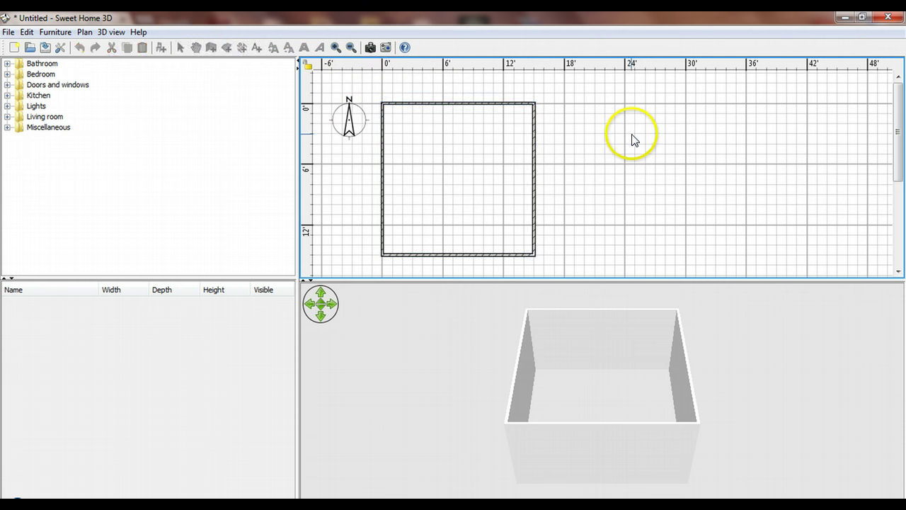
{"action": "left_click", "coordinate": [211, 49]}
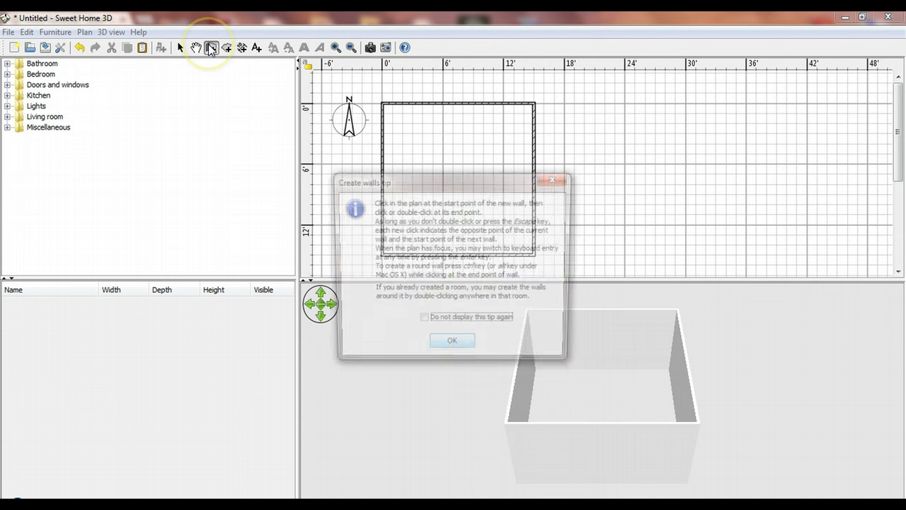
{"action": "left_click", "coordinate": [463, 347]}
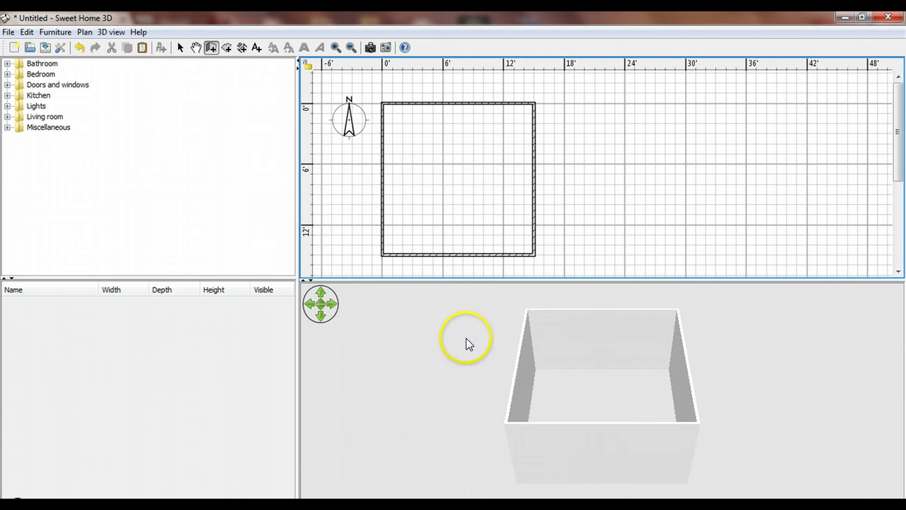
Step: Draw a 15' top wall, a 7'6" right wall and a bottom wall back to the square
{"action": "left_click", "coordinate": [540, 102]}
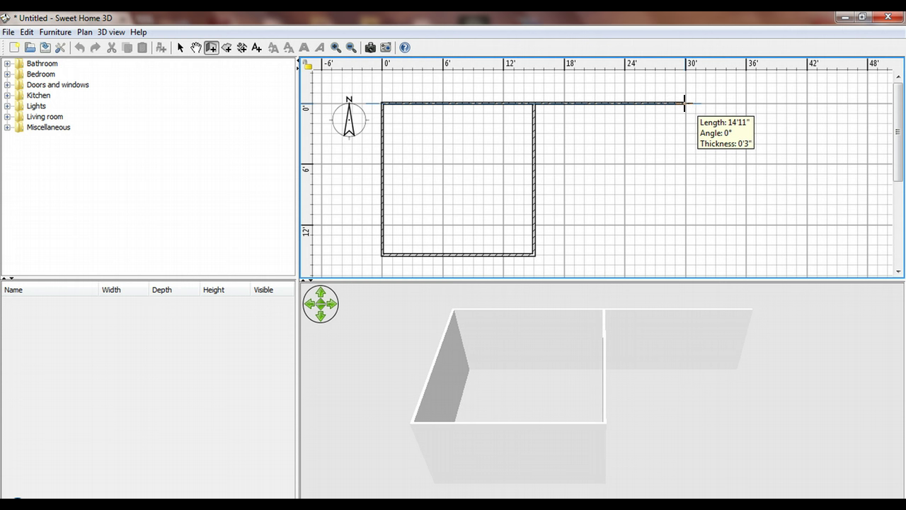
{"action": "double_click", "coordinate": [685, 105]}
{"action": "left_click", "coordinate": [686, 104]}
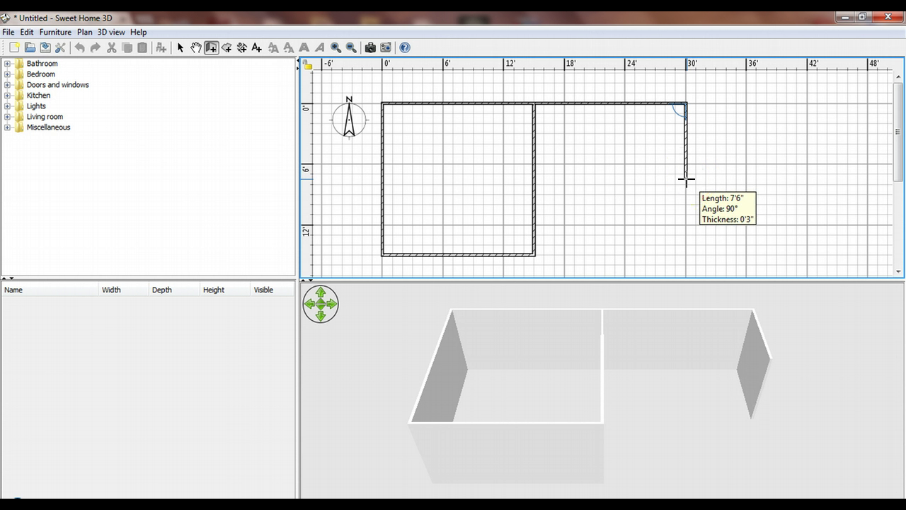
{"action": "double_click", "coordinate": [686, 178]}
{"action": "left_click", "coordinate": [686, 178]}
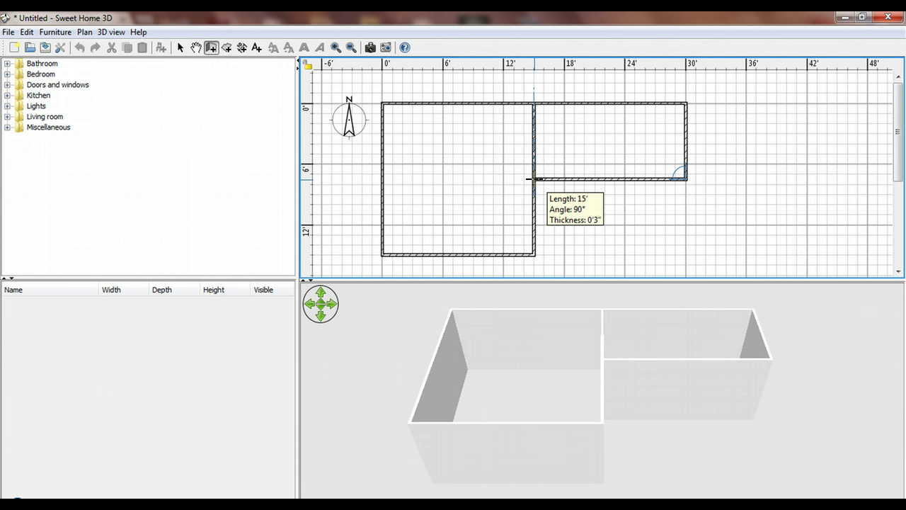
{"action": "double_click", "coordinate": [534, 178]}
{"action": "left_click", "coordinate": [180, 48]}
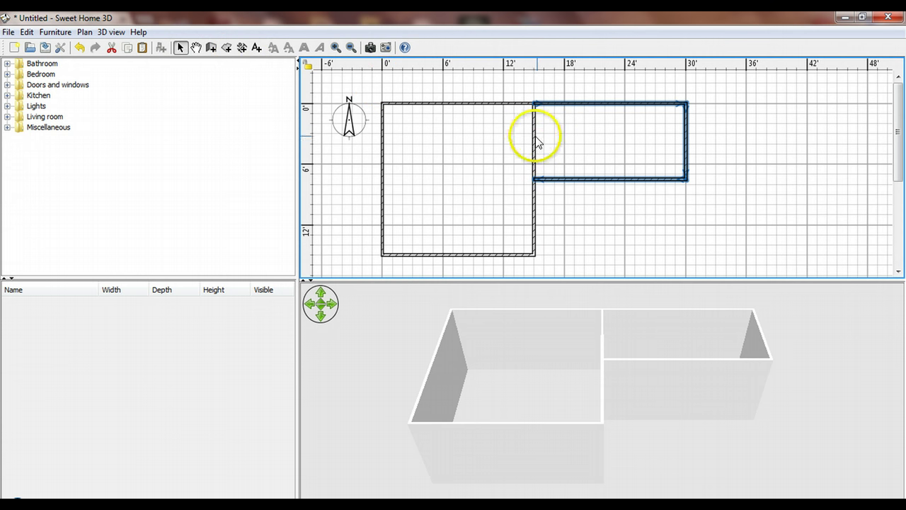
Step: Create floor rooms in the left (218 sq ft) and right (107 sq ft) walled areas
{"action": "left_click", "coordinate": [591, 235]}
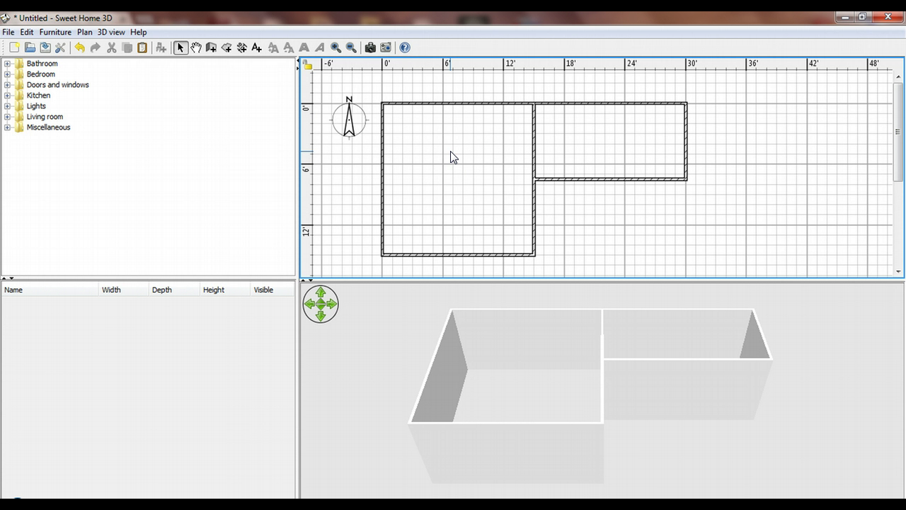
{"action": "left_click", "coordinate": [228, 49]}
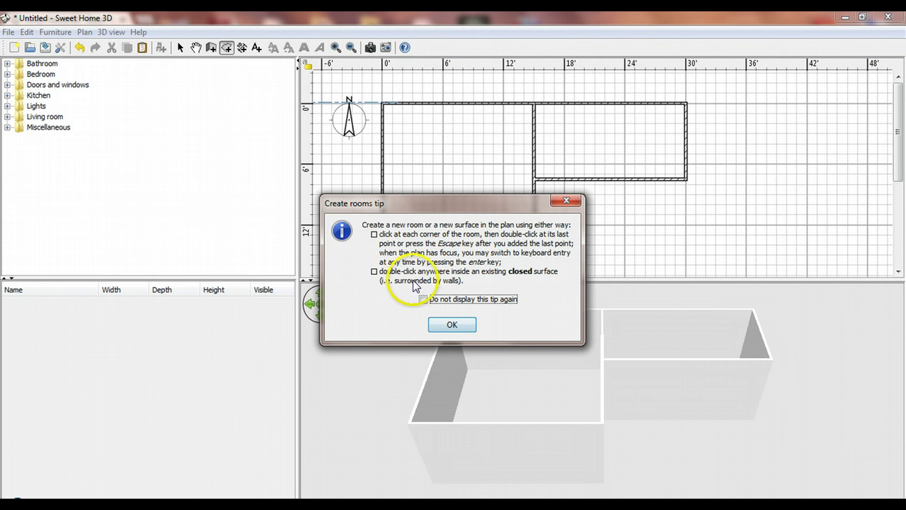
{"action": "left_click", "coordinate": [448, 325]}
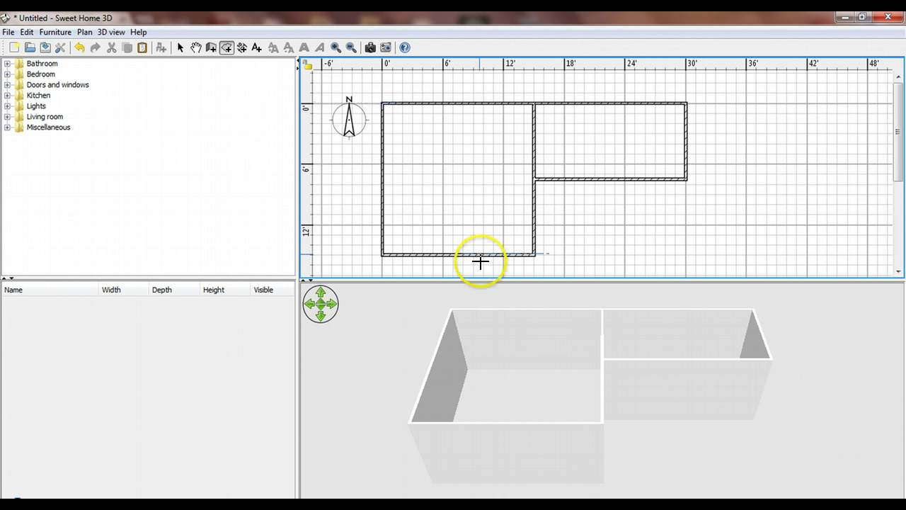
{"action": "double_click", "coordinate": [458, 157]}
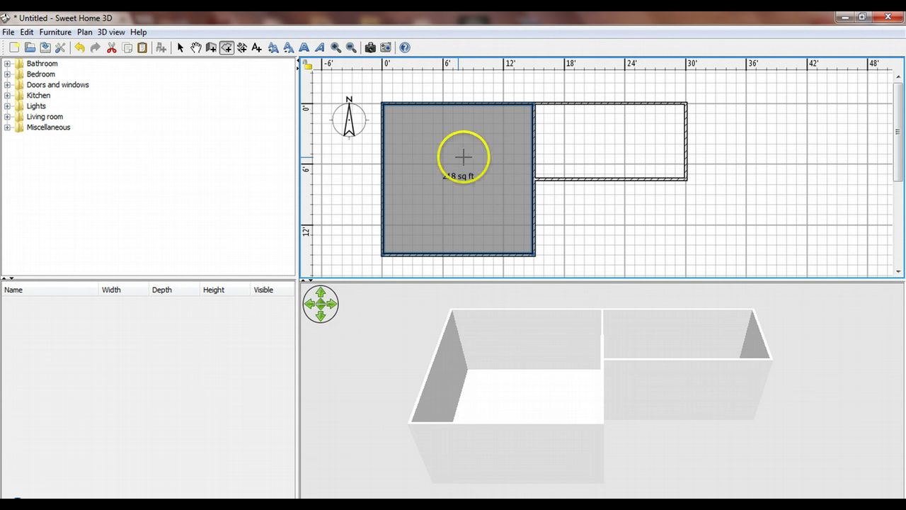
{"action": "left_click", "coordinate": [605, 137]}
{"action": "double_click", "coordinate": [605, 137]}
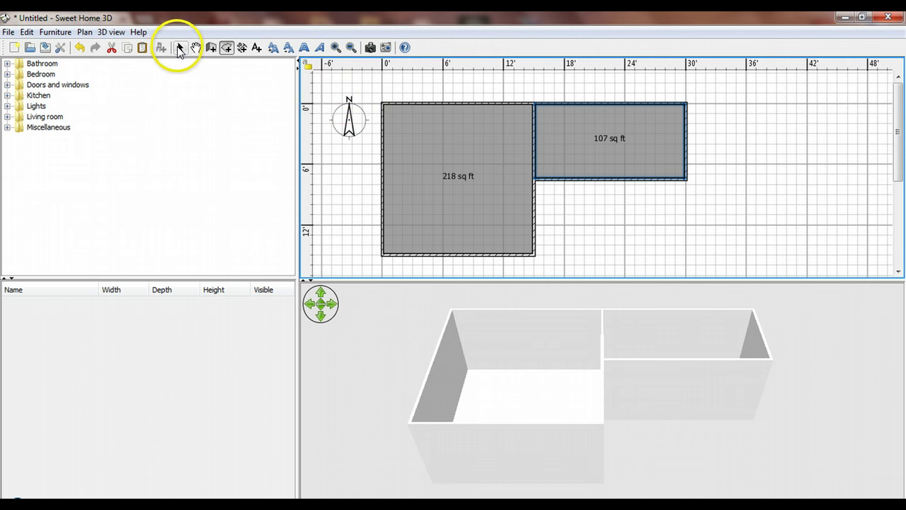
{"action": "left_click", "coordinate": [180, 48]}
{"action": "left_click", "coordinate": [635, 238]}
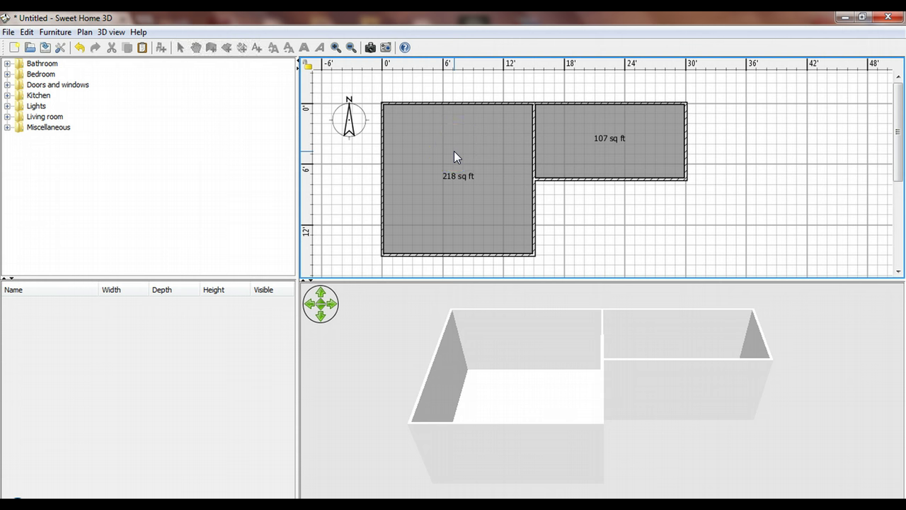
Step: Open the Modify rooms settings for the 218 sq ft room
{"action": "right_click", "coordinate": [454, 151]}
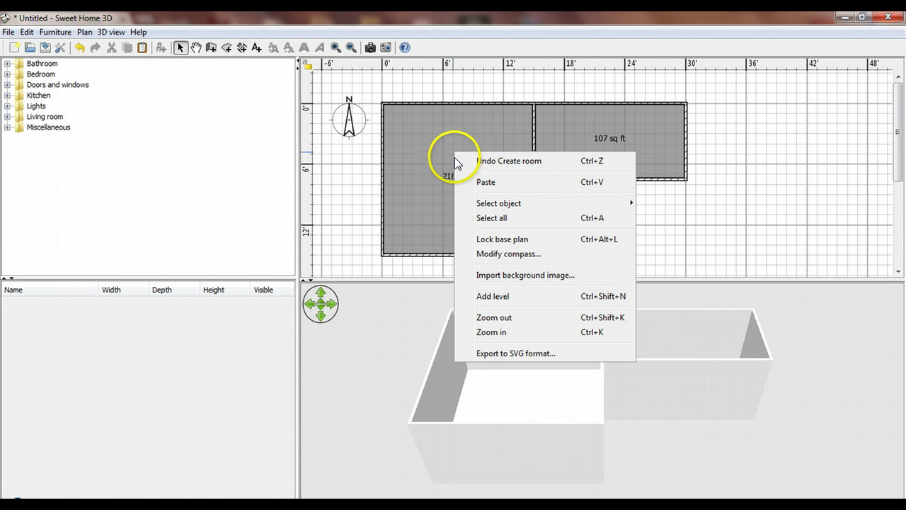
{"action": "left_click", "coordinate": [701, 227]}
{"action": "left_click", "coordinate": [468, 141]}
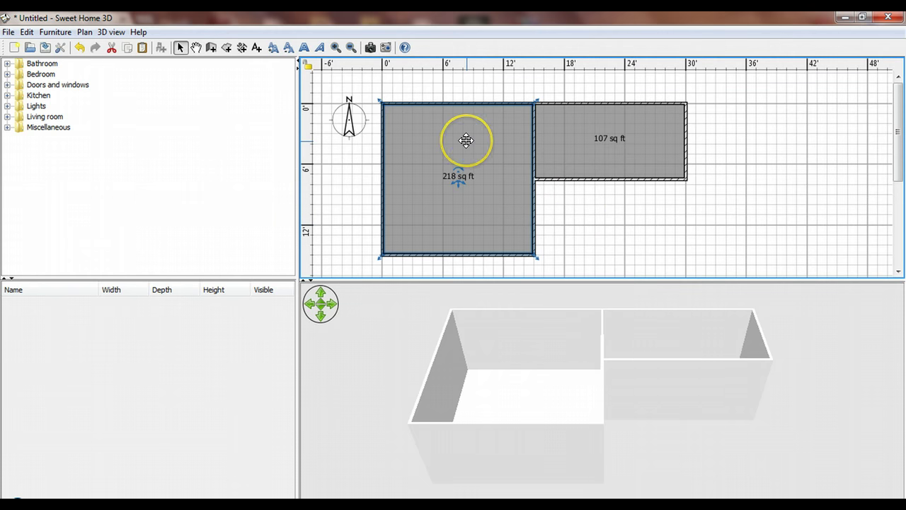
{"action": "right_click", "coordinate": [467, 141]}
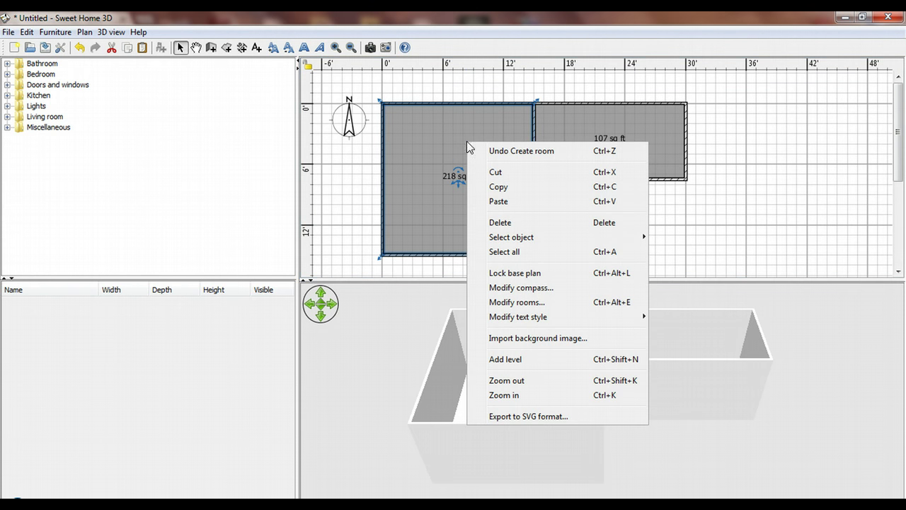
{"action": "left_click", "coordinate": [539, 303]}
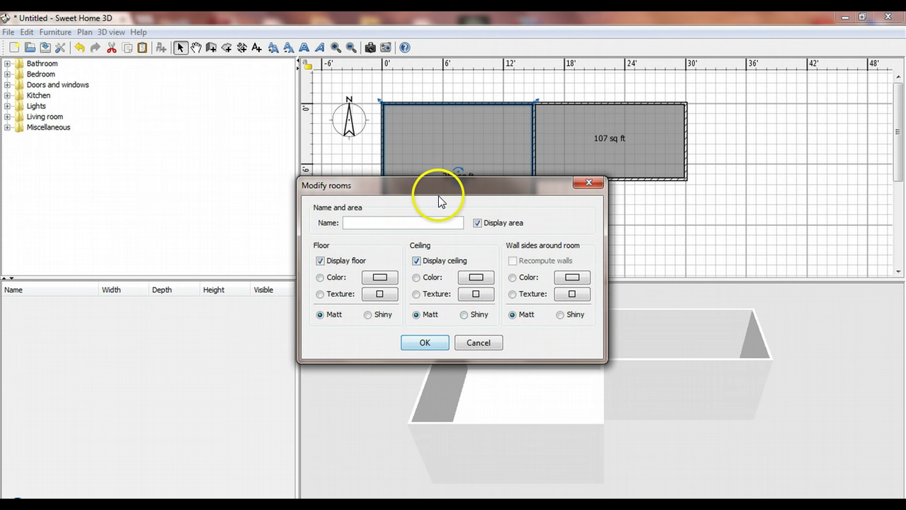
{"action": "left_click_drag", "start_coordinate": [438, 188], "coordinate": [453, 155]}
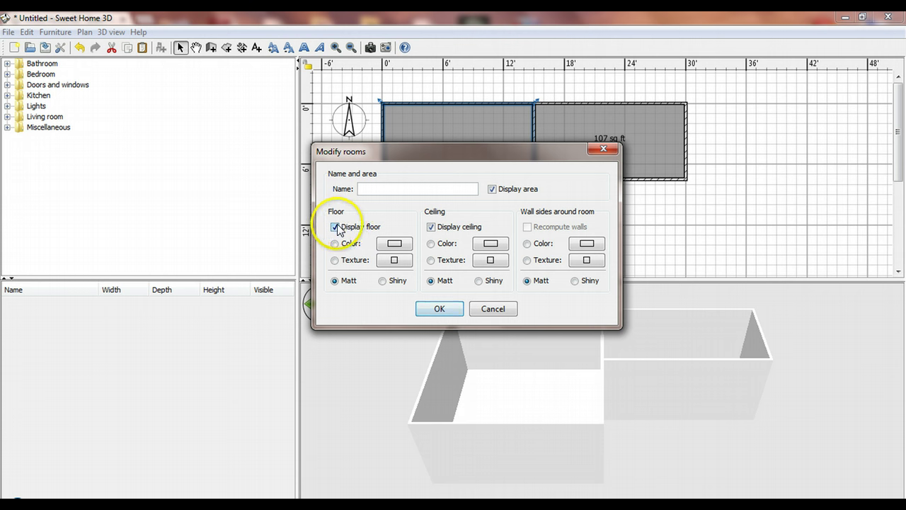
Step: Set the room's floor texture to 'Floor - Wooden floor'
{"action": "left_click", "coordinate": [337, 262]}
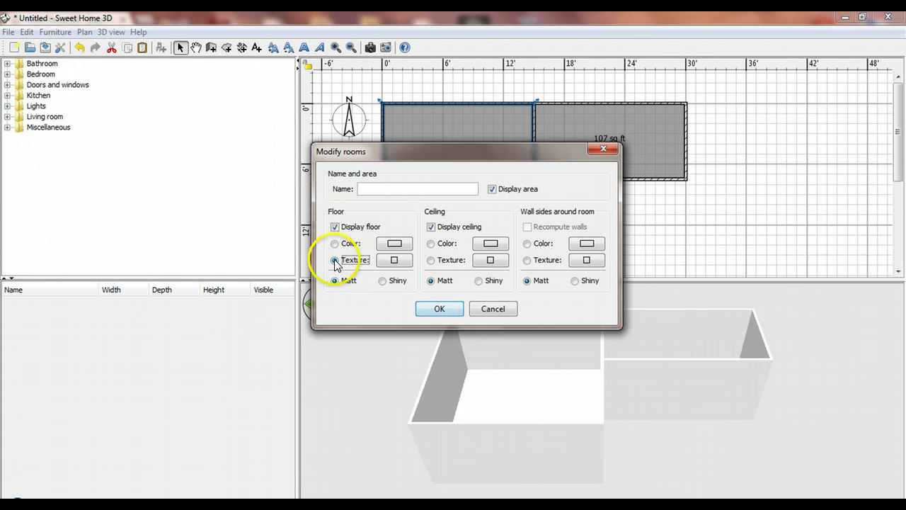
{"action": "left_click", "coordinate": [405, 264]}
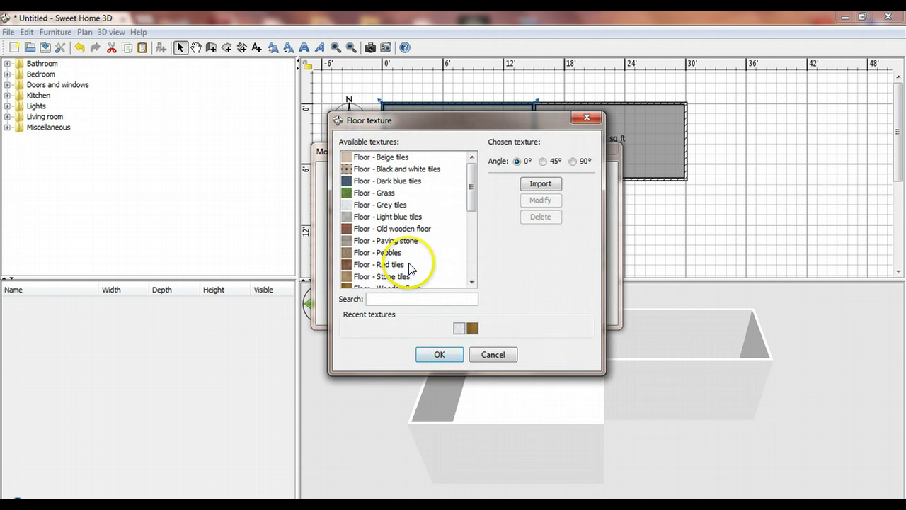
{"action": "left_click_drag", "start_coordinate": [475, 190], "coordinate": [475, 212]}
{"action": "left_click", "coordinate": [403, 230]}
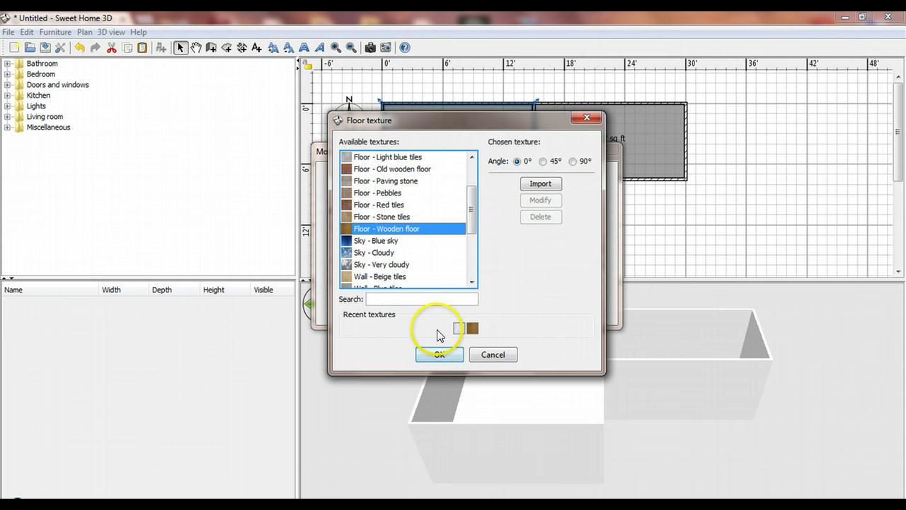
{"action": "left_click", "coordinate": [445, 354]}
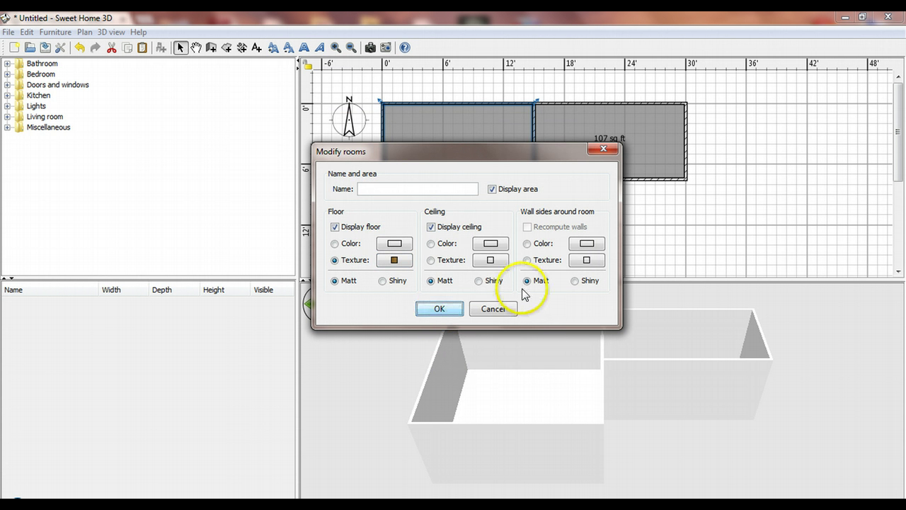
Step: Set the larger room's ceiling colour to white
{"action": "left_click", "coordinate": [431, 244]}
{"action": "left_click", "coordinate": [488, 244]}
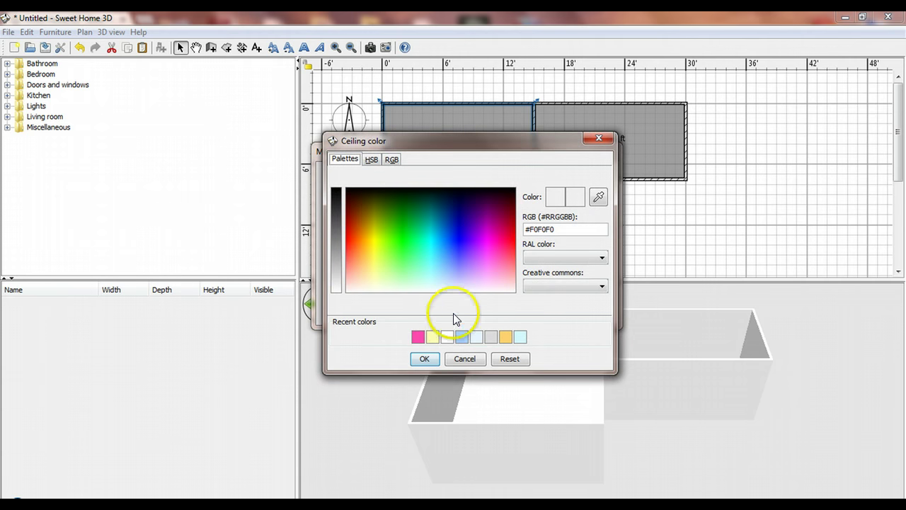
{"action": "left_click", "coordinate": [449, 337]}
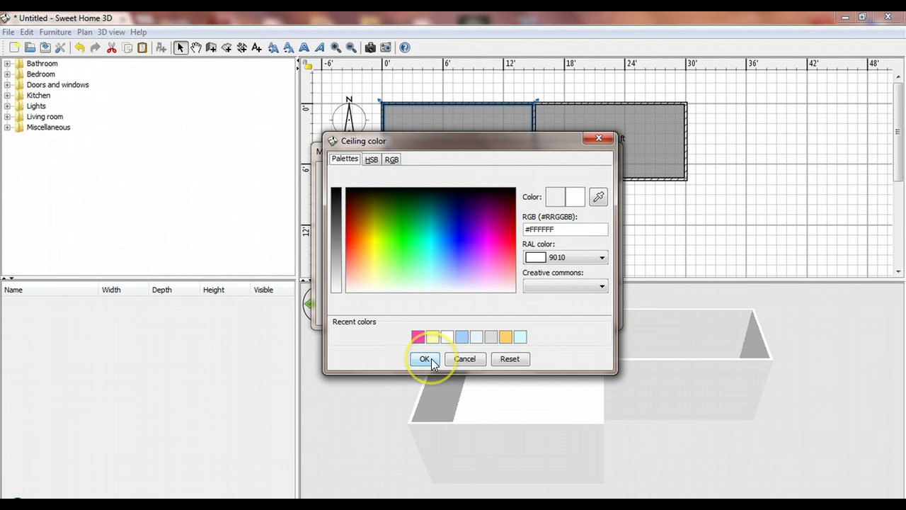
{"action": "left_click", "coordinate": [428, 359]}
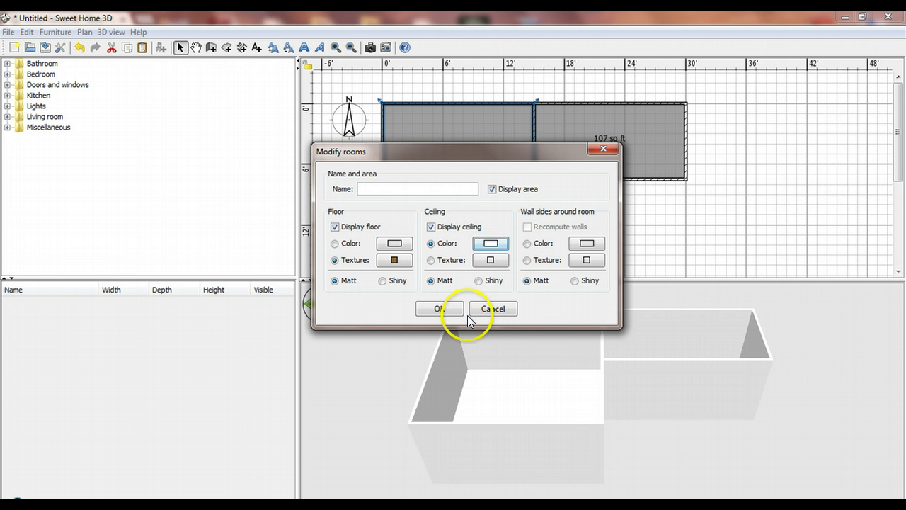
Step: Set the larger room's wall sides colour to light blue
{"action": "left_click", "coordinate": [528, 243]}
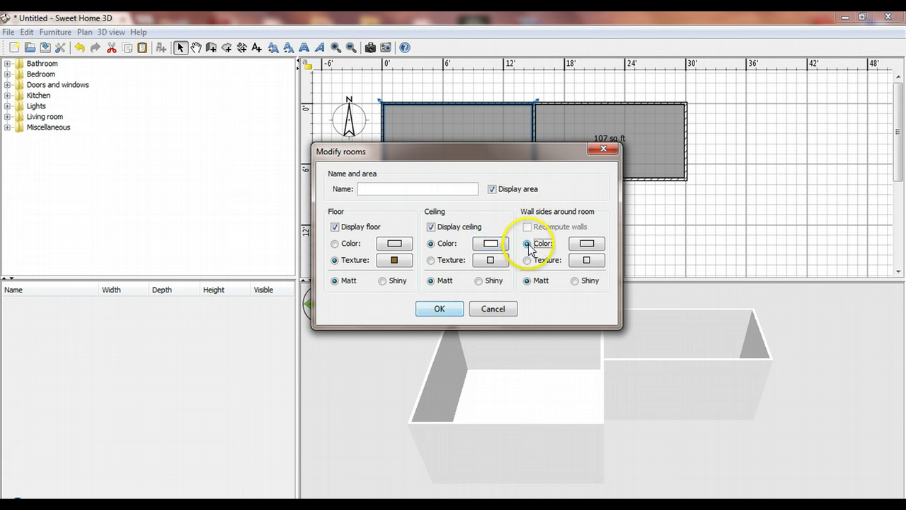
{"action": "left_click", "coordinate": [588, 244]}
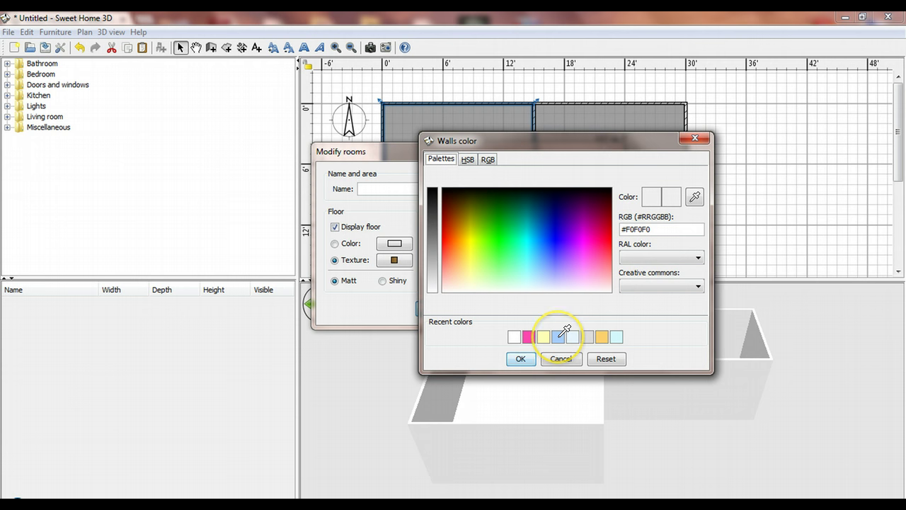
{"action": "left_click", "coordinate": [558, 336]}
{"action": "left_click", "coordinate": [522, 358]}
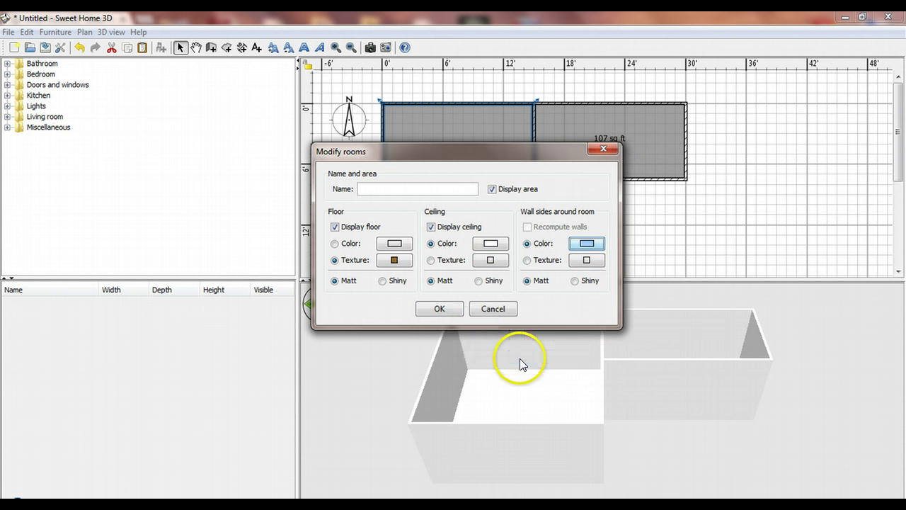
Step: Confirm the Modify rooms dialog for the larger room and deselect it in the plan
{"action": "left_click", "coordinate": [442, 310]}
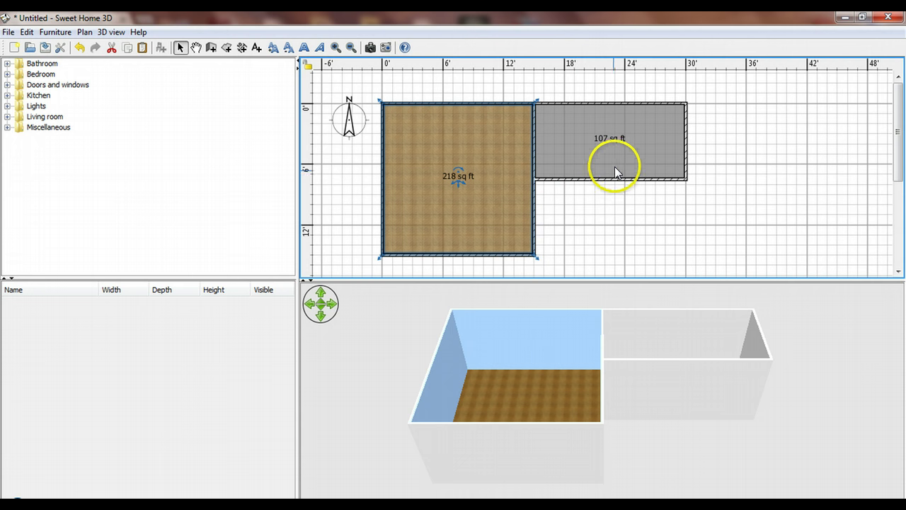
{"action": "left_click", "coordinate": [644, 233]}
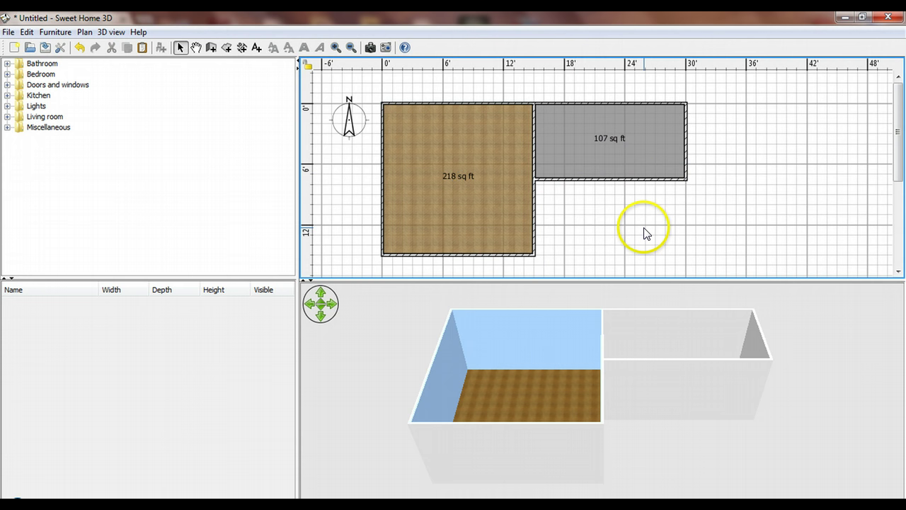
Step: Open the 107 sq ft room's settings and set its floor texture to 'Floor - Grey tiles'
{"action": "double_click", "coordinate": [593, 132]}
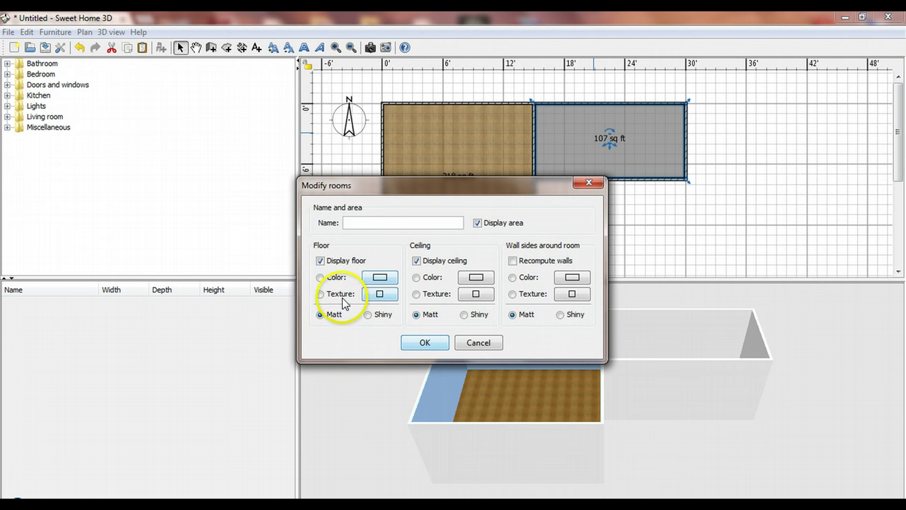
{"action": "left_click", "coordinate": [320, 295]}
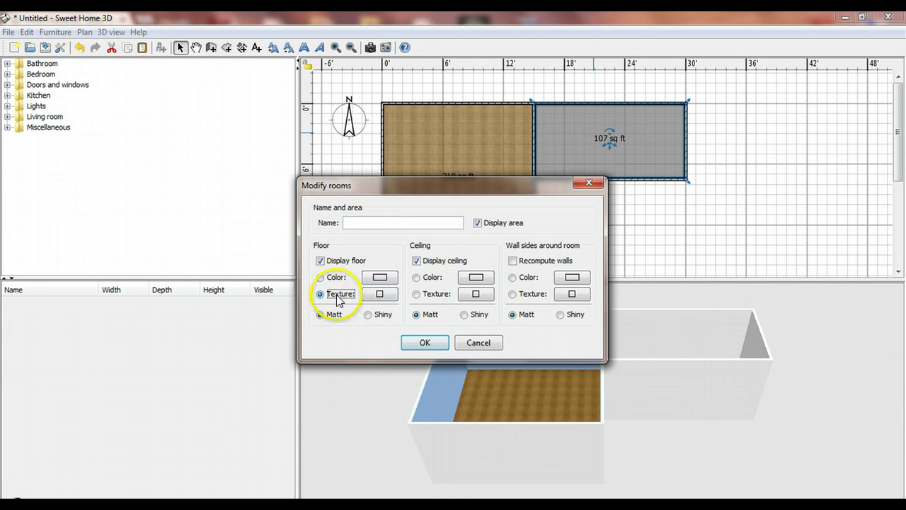
{"action": "left_click", "coordinate": [378, 295]}
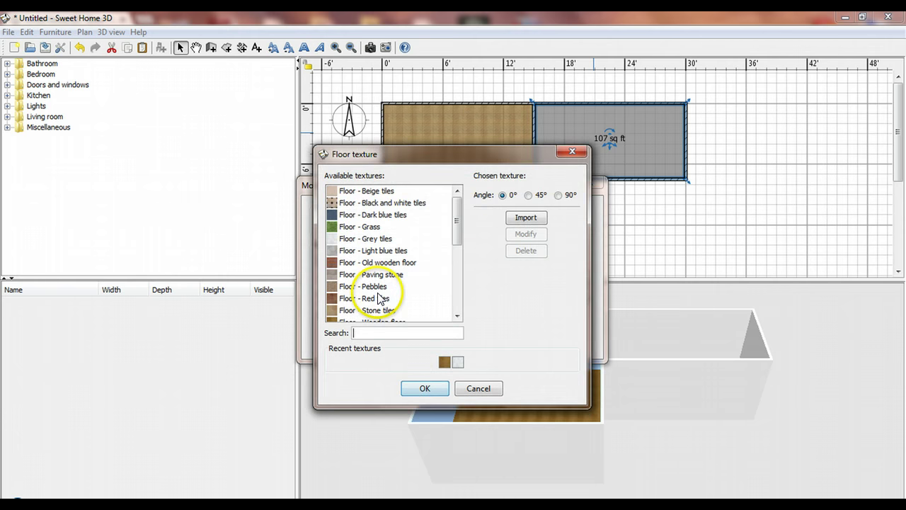
{"action": "left_click", "coordinate": [375, 241]}
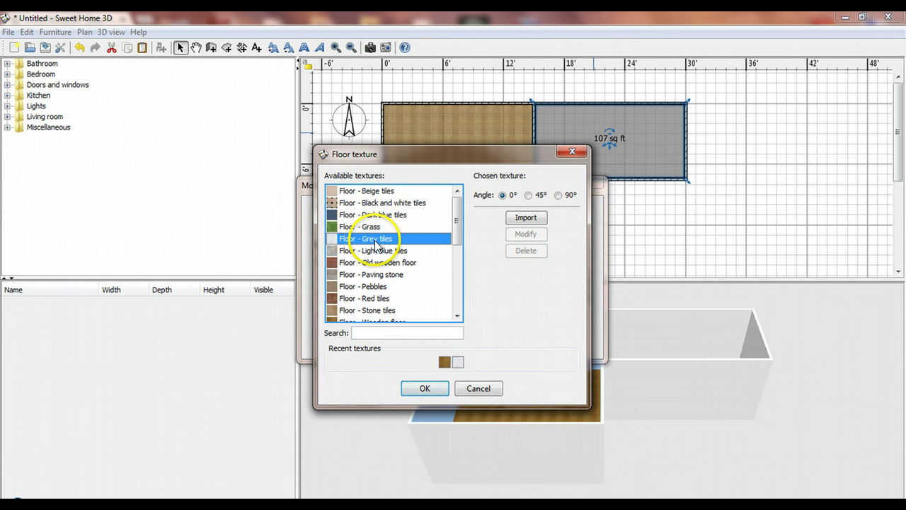
{"action": "left_click", "coordinate": [429, 388]}
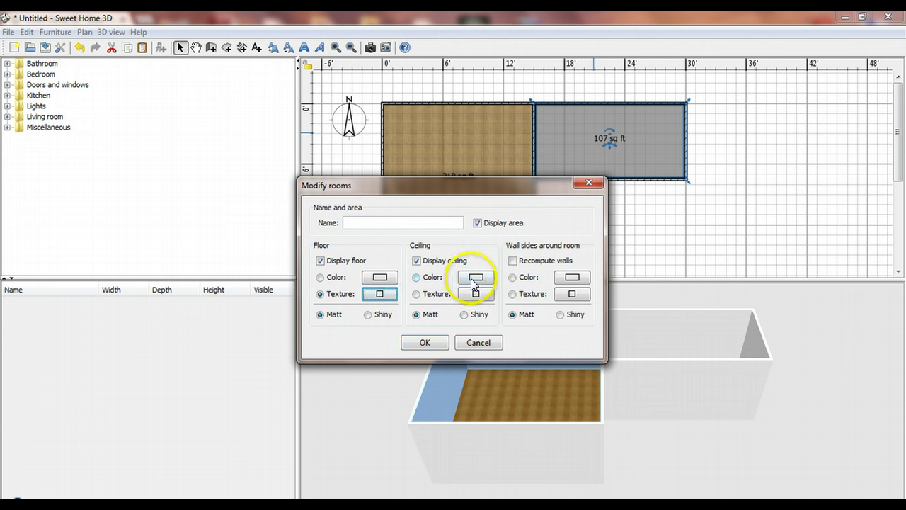
Step: Set the smaller room's ceiling colour to white and its wall sides to yellow
{"action": "left_click", "coordinate": [417, 279]}
{"action": "left_click", "coordinate": [475, 278]}
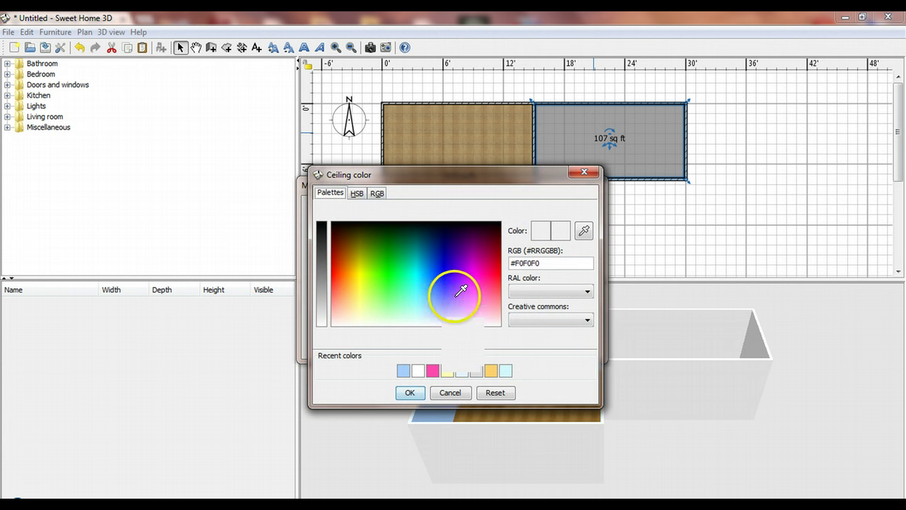
{"action": "left_click", "coordinate": [411, 392]}
{"action": "left_click", "coordinate": [512, 278]}
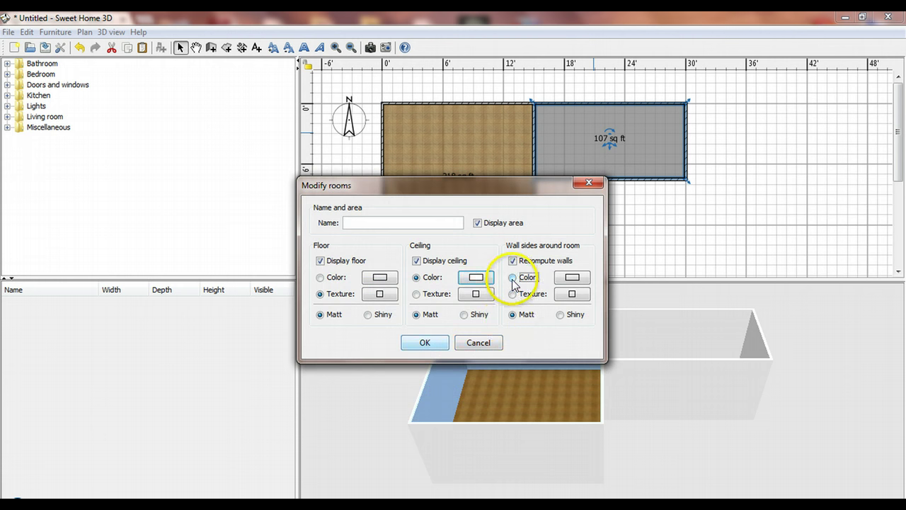
{"action": "left_click", "coordinate": [573, 277]}
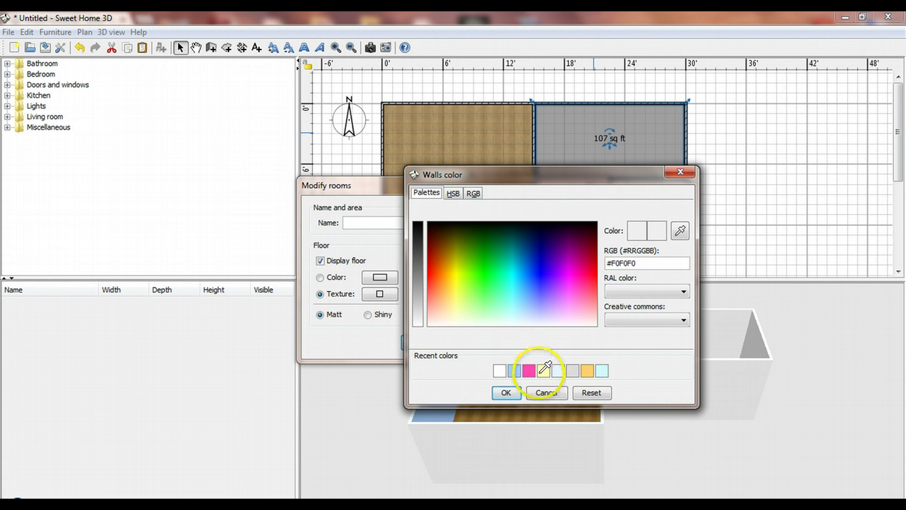
{"action": "left_click", "coordinate": [545, 369]}
{"action": "left_click", "coordinate": [506, 392]}
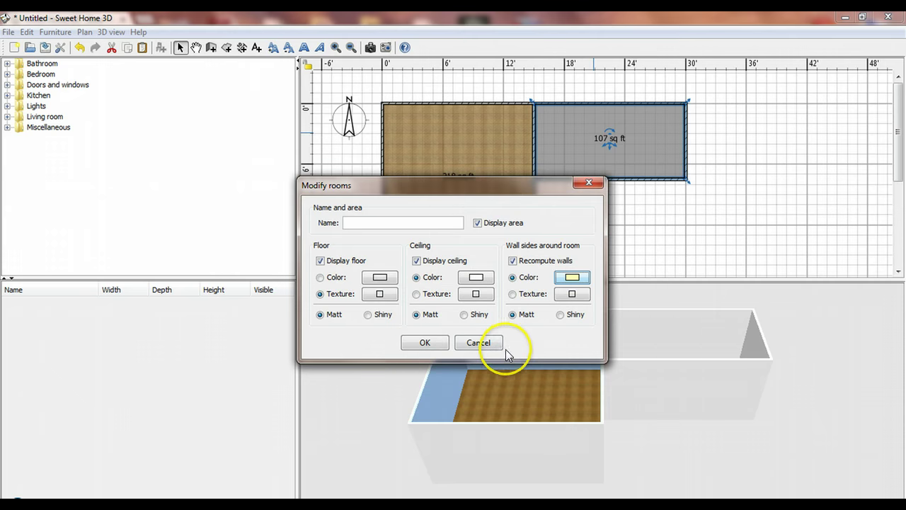
{"action": "left_click", "coordinate": [425, 344]}
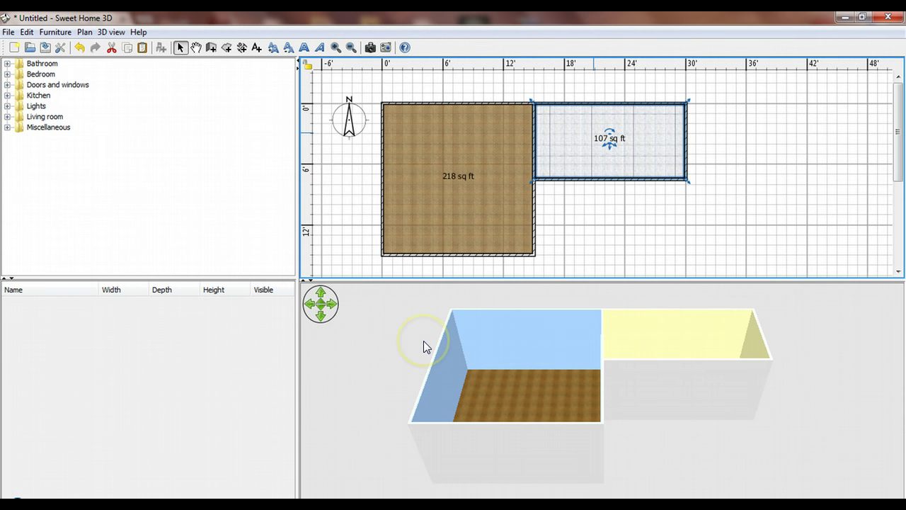
{"action": "left_click", "coordinate": [646, 215]}
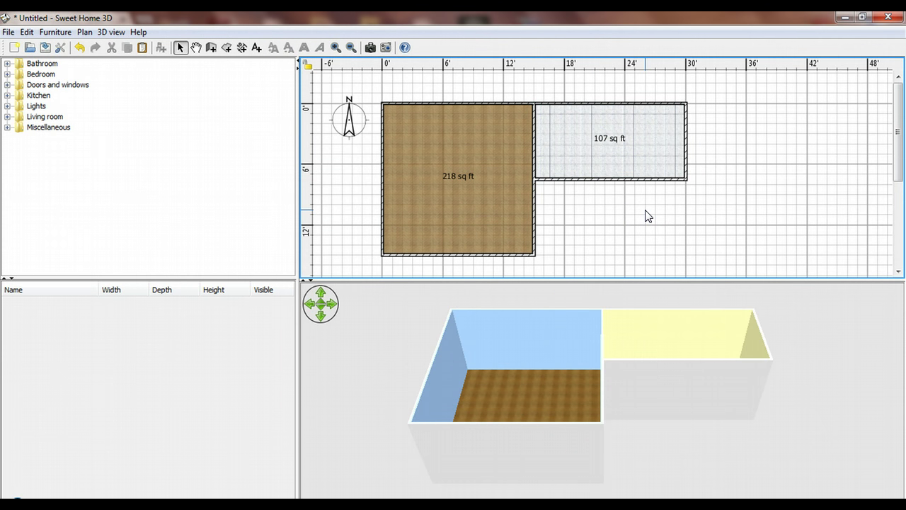